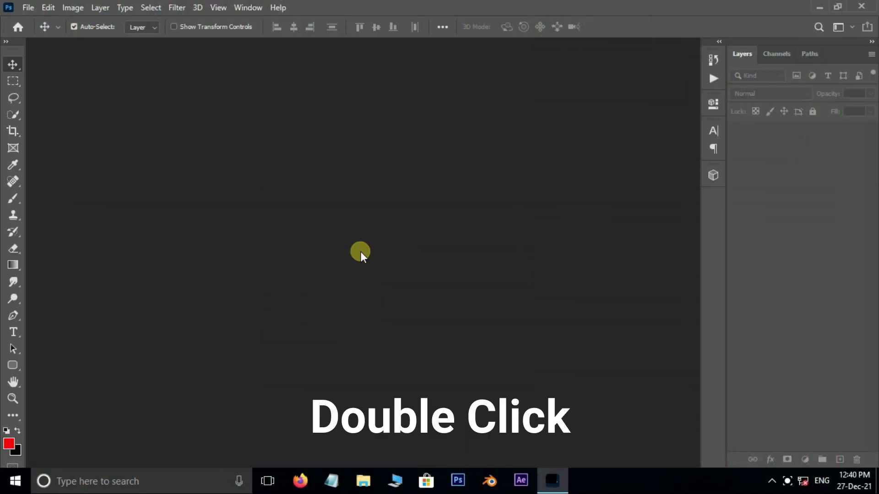
Open the leaf photo pexels-kelly-l-2453551.jpg as a new document.
double_click(361, 251)
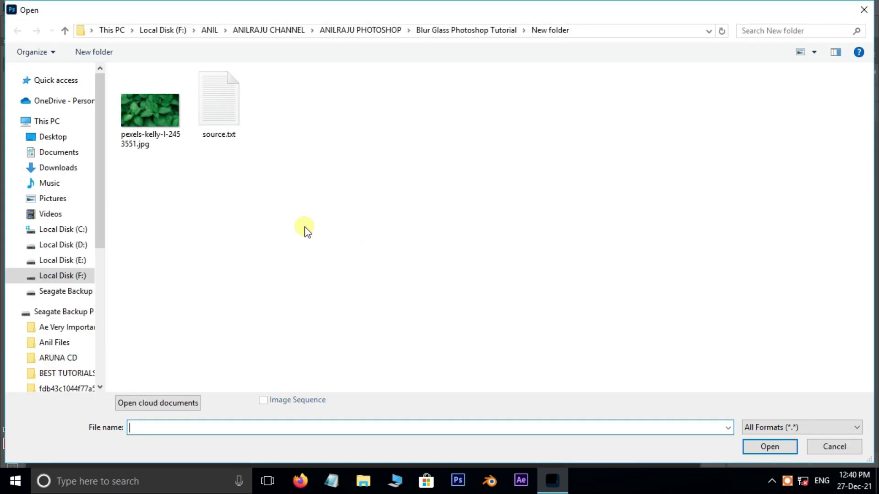
left_click(148, 122)
left_click(769, 446)
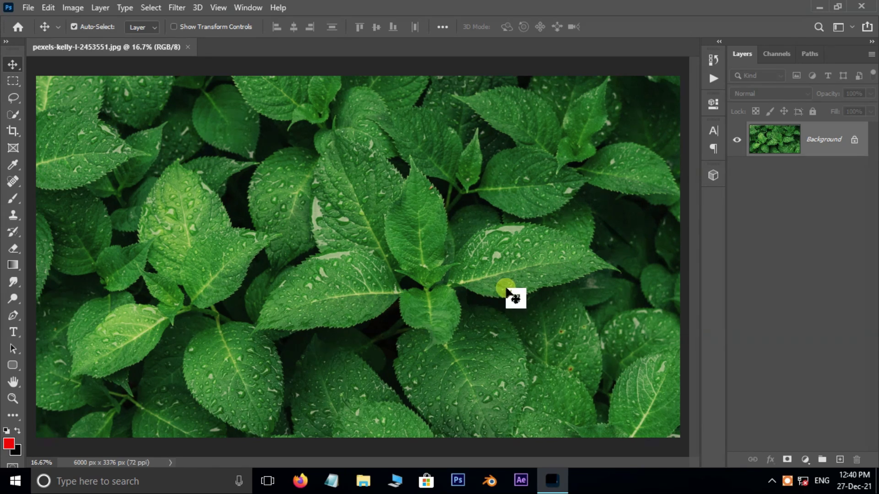
Duplicate the photo into Layer 1 and give it a 30-pixel Gaussian Blur.
key("ctrl+j")
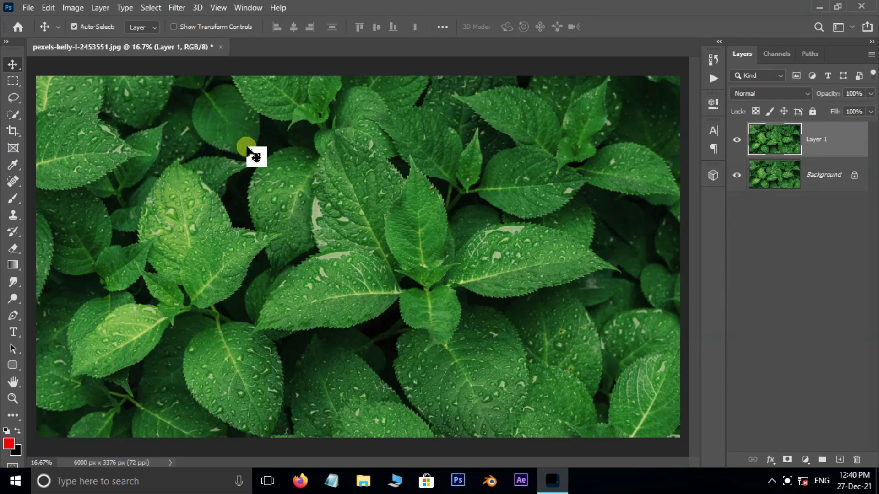
left_click(177, 7)
mouse_move(212, 157)
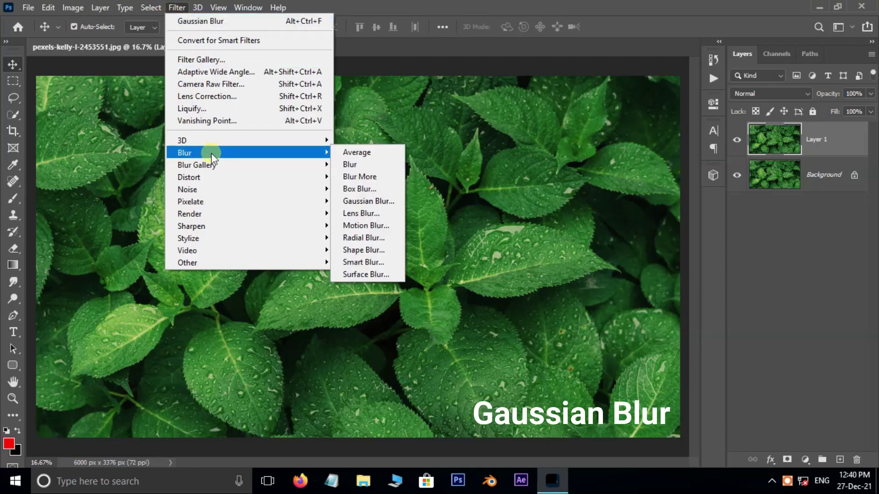
left_click(365, 201)
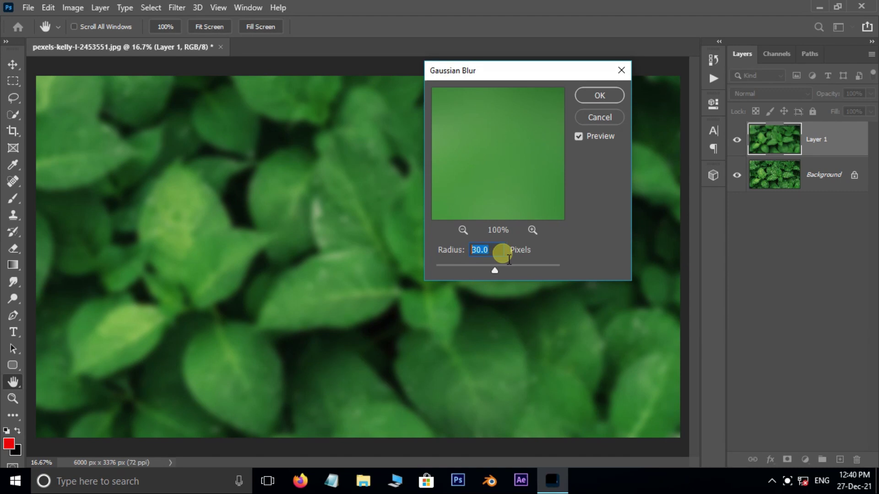
left_click(595, 95)
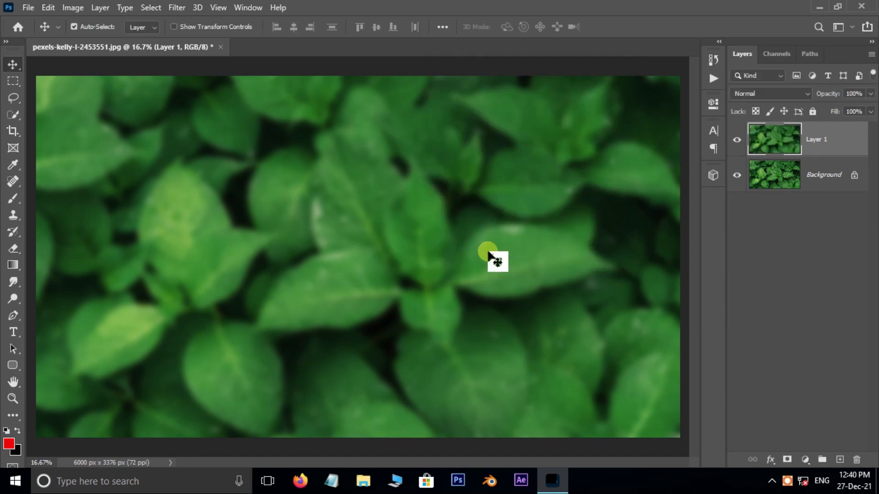
Draw a rounded rectangle with 30 px corner radius on the left of the photo.
left_click(13, 365)
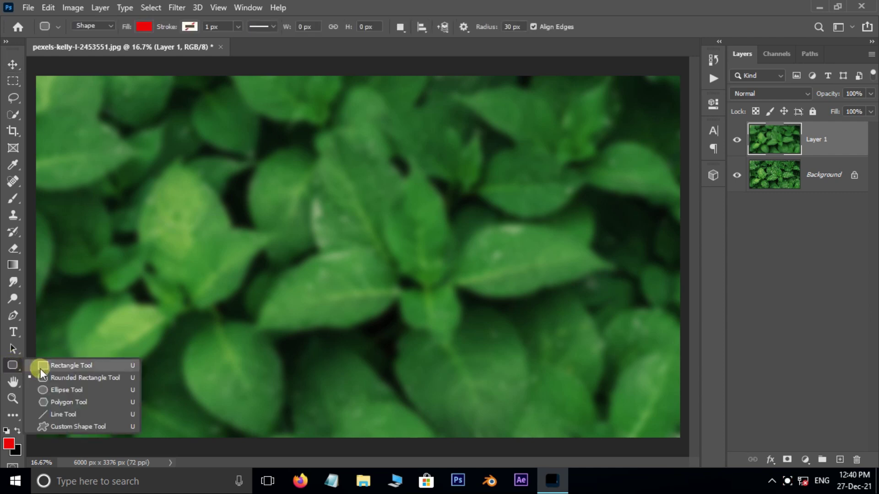
left_click(39, 367)
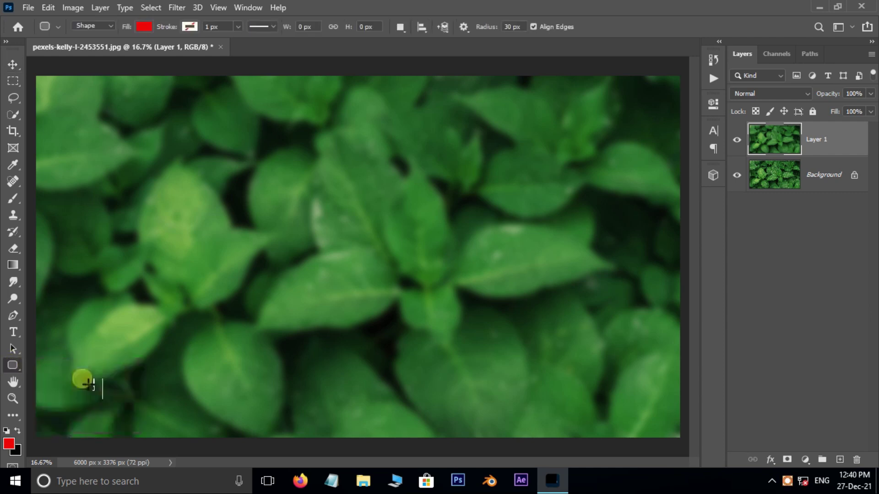
left_click(509, 28)
left_click_drag(151, 147, 338, 362)
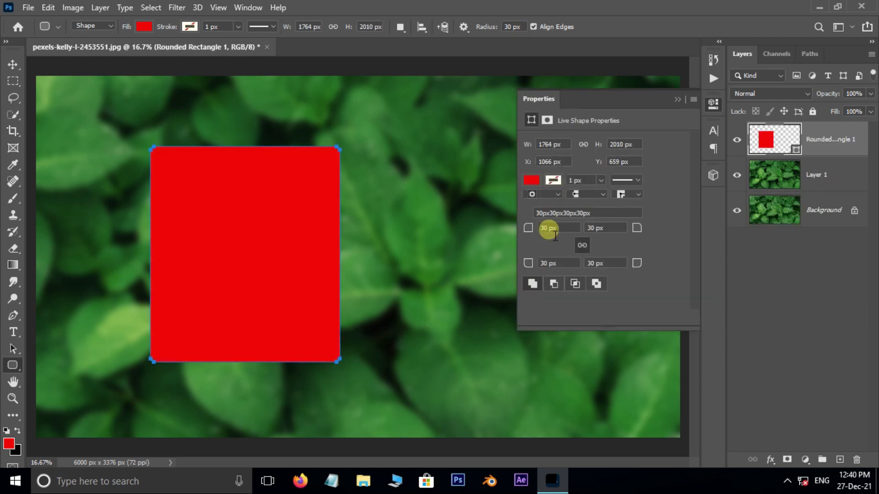
left_click_drag(555, 235, 540, 236)
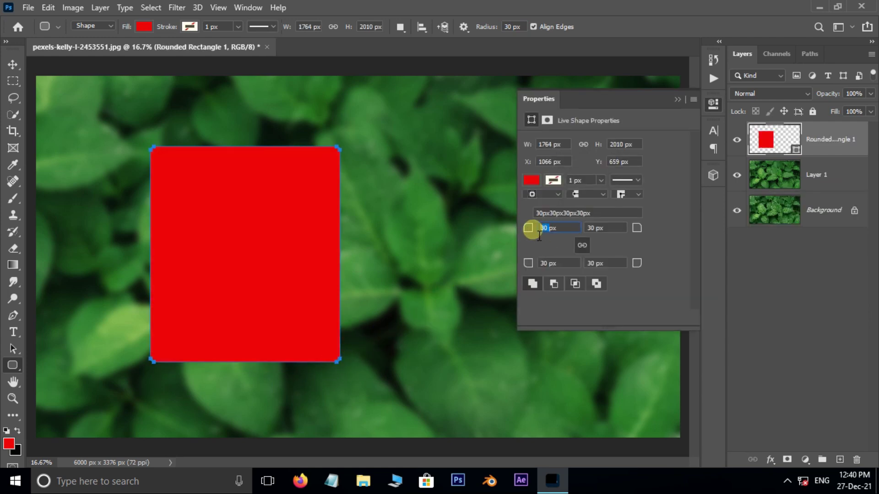
left_click(676, 102)
Move the rectangle layer below Layer 1 and clip Layer 1 to it.
left_click_drag(837, 145, 830, 176)
left_click(833, 146)
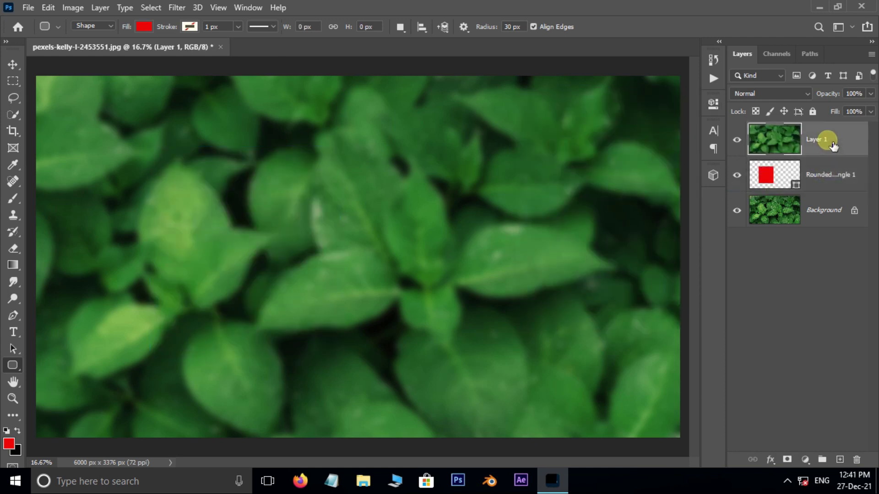
right_click(828, 137)
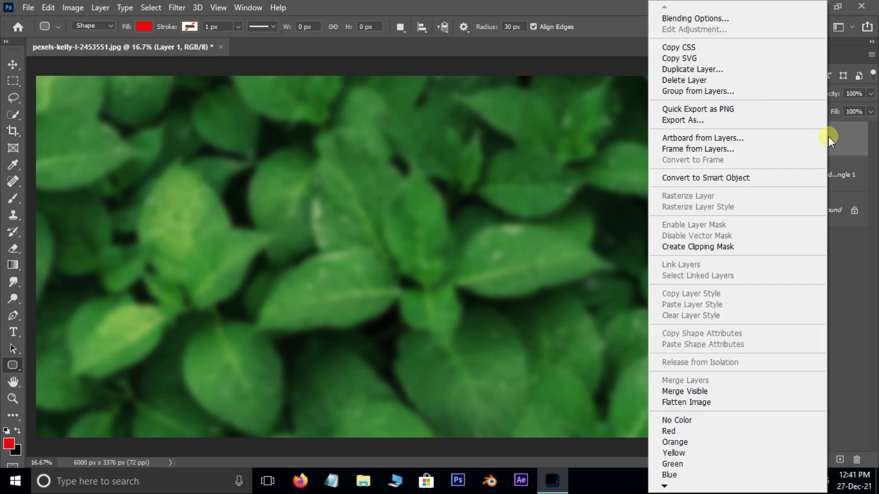
left_click(732, 246)
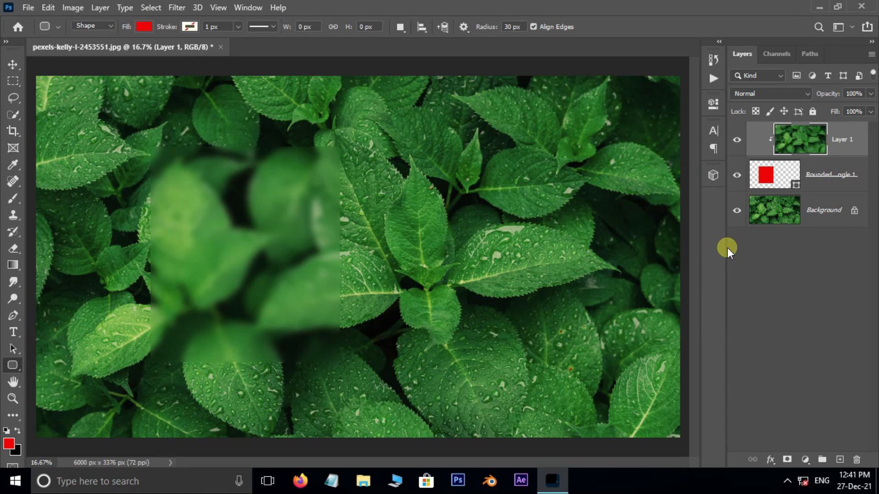
Give the rounded rectangle a 1 px black Outside stroke, Normal blend, 70% opacity.
double_click(834, 182)
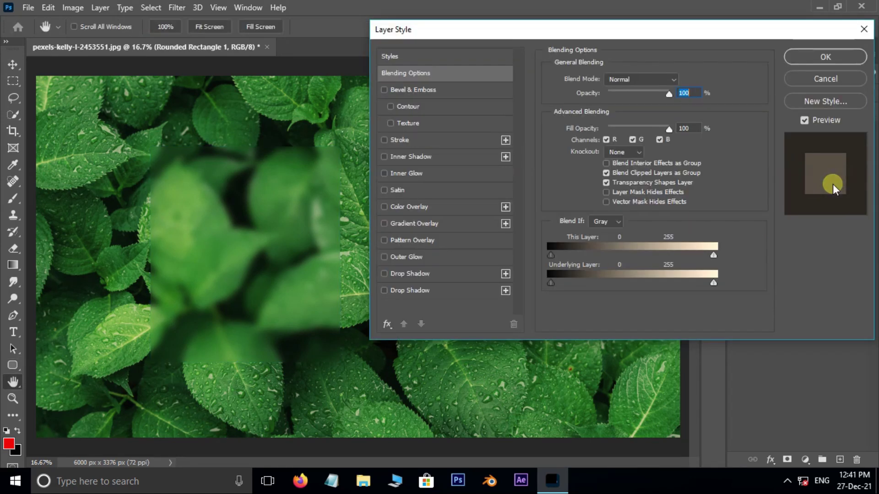
left_click(427, 141)
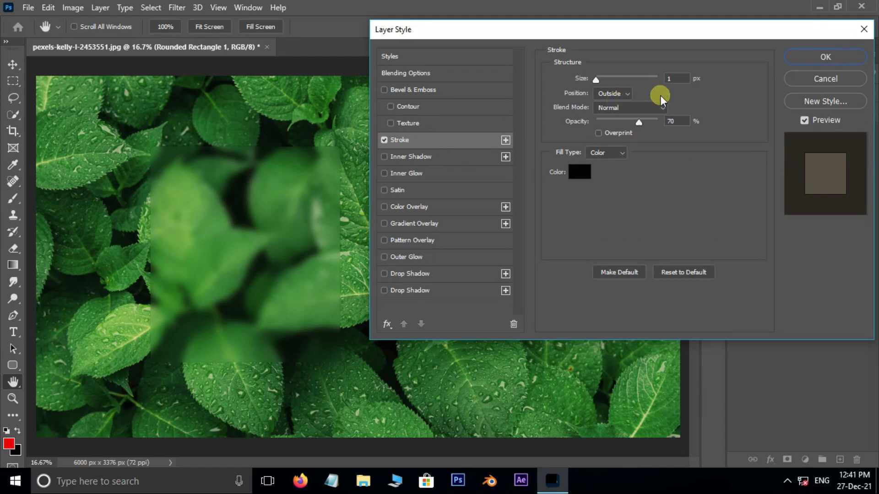
left_click(682, 77)
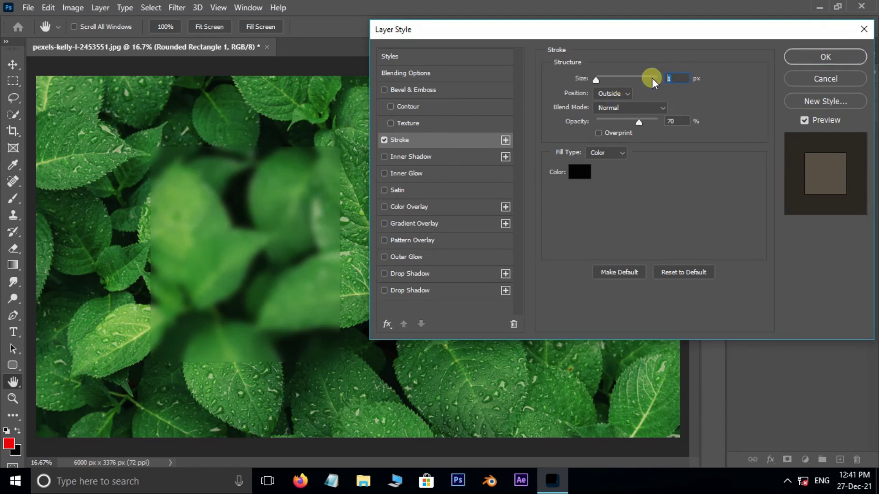
left_click(622, 93)
left_click(616, 98)
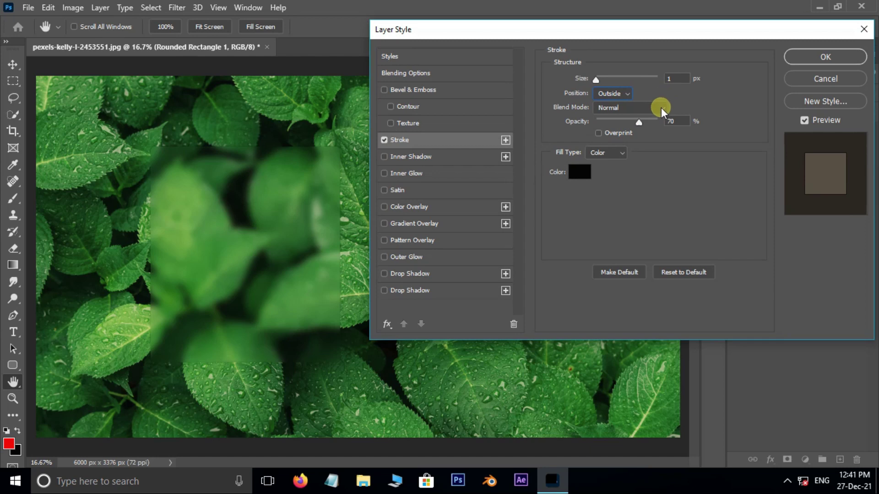
left_click(658, 108)
left_click(678, 114)
left_click(677, 121)
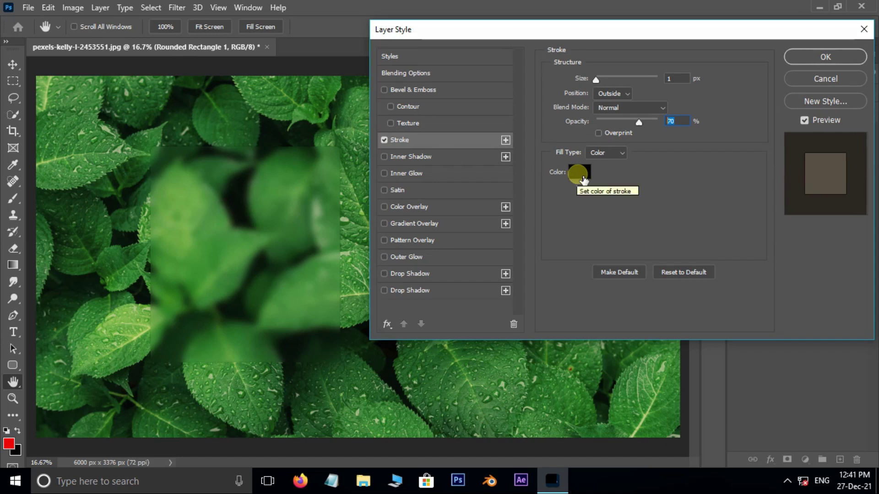
Add a light Inner Glow from the edge: 30% opacity, Softer, 20% choke, 100 px size.
left_click(453, 173)
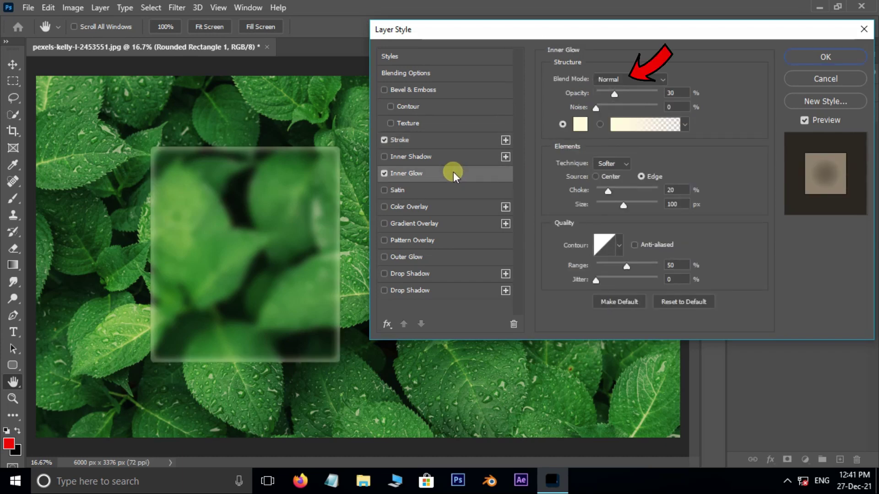
left_click(580, 124)
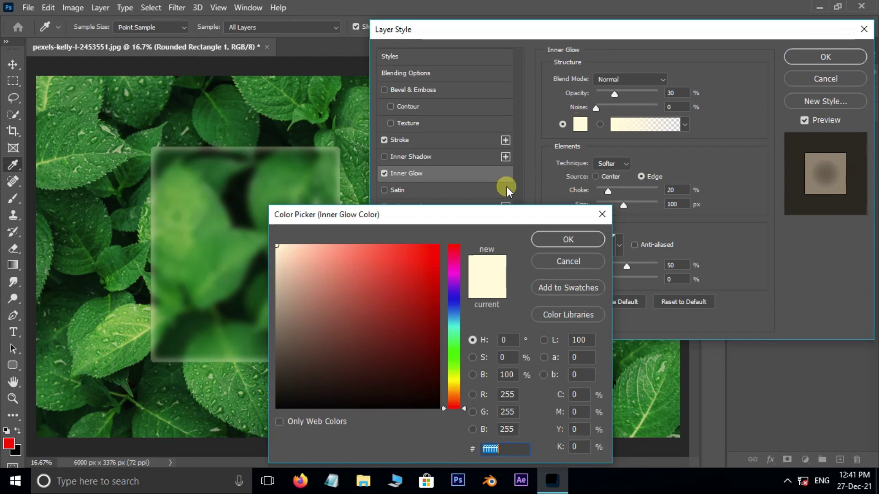
left_click(299, 252)
left_click_drag(293, 242, 265, 231)
left_click(566, 241)
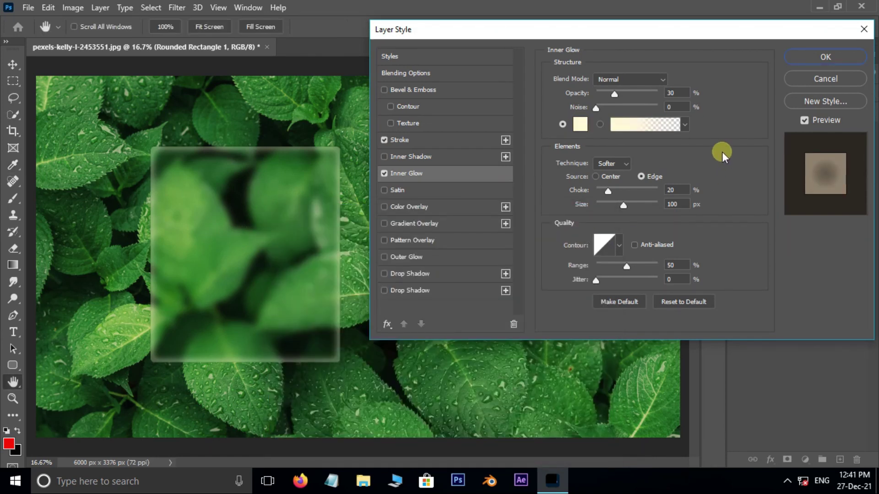
left_click(693, 94)
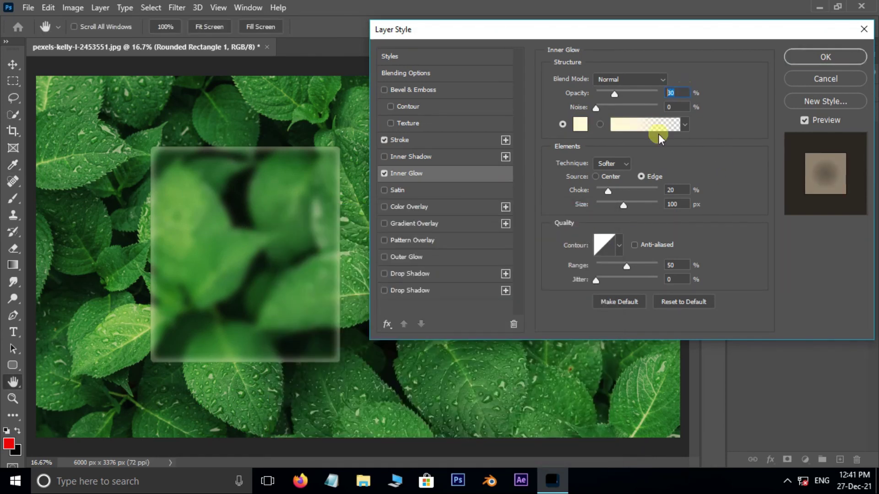
left_click(612, 165)
left_click(624, 166)
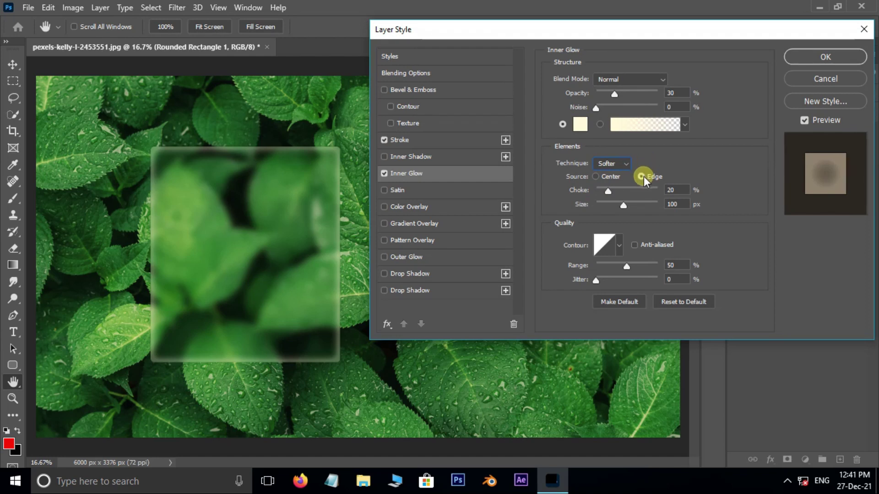
left_click(672, 190)
left_click(682, 204)
Add a pale cream Color Overlay in Normal mode at 10% opacity.
left_click(415, 206)
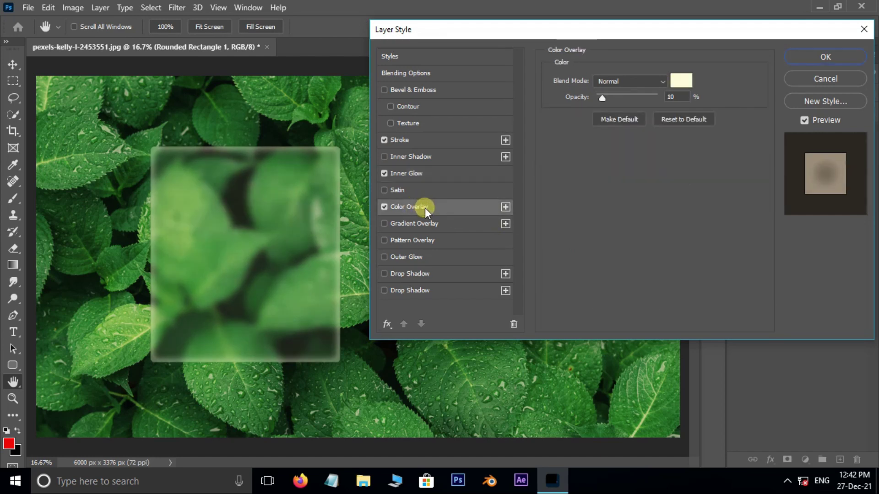
left_click(681, 81)
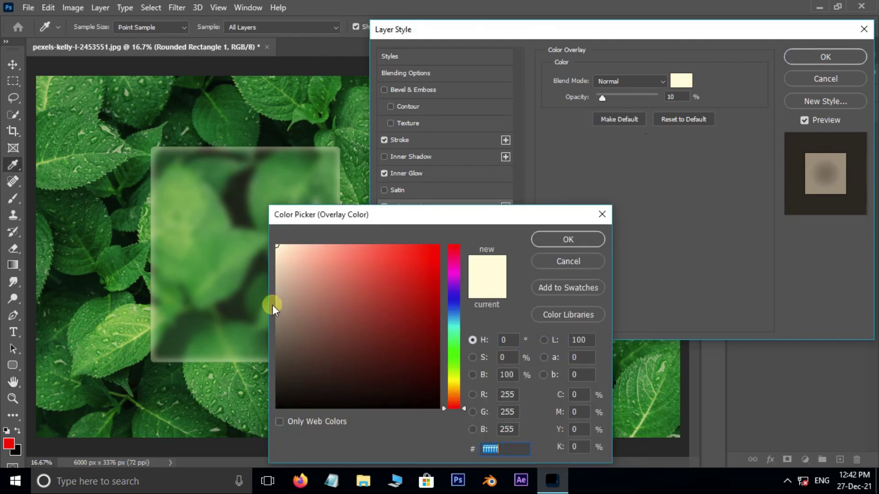
left_click_drag(295, 261, 274, 244)
left_click(559, 241)
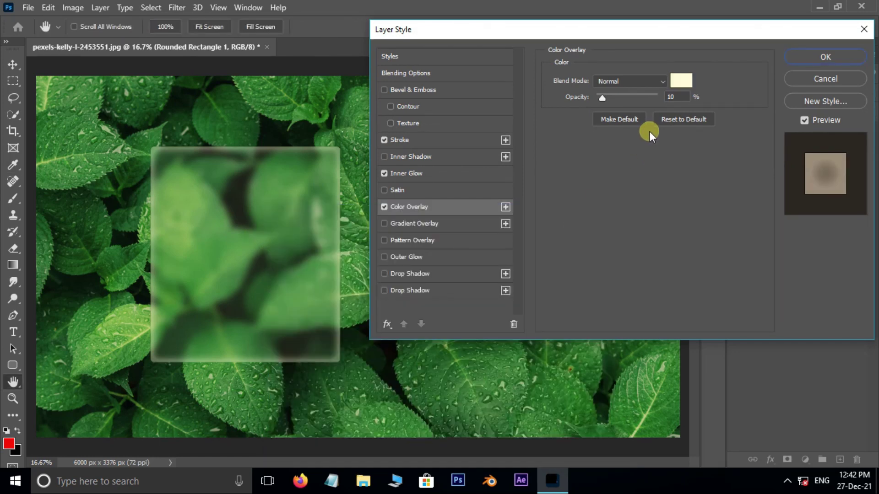
double_click(668, 97)
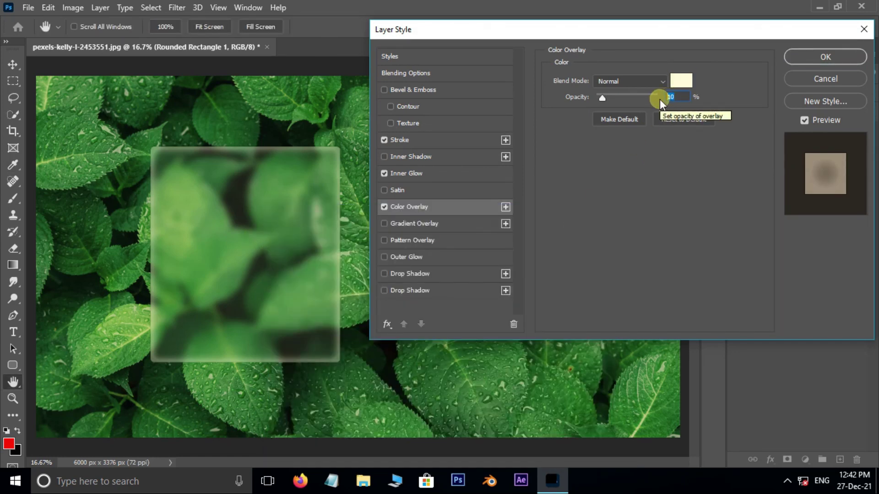
left_click(632, 81)
left_click(609, 91)
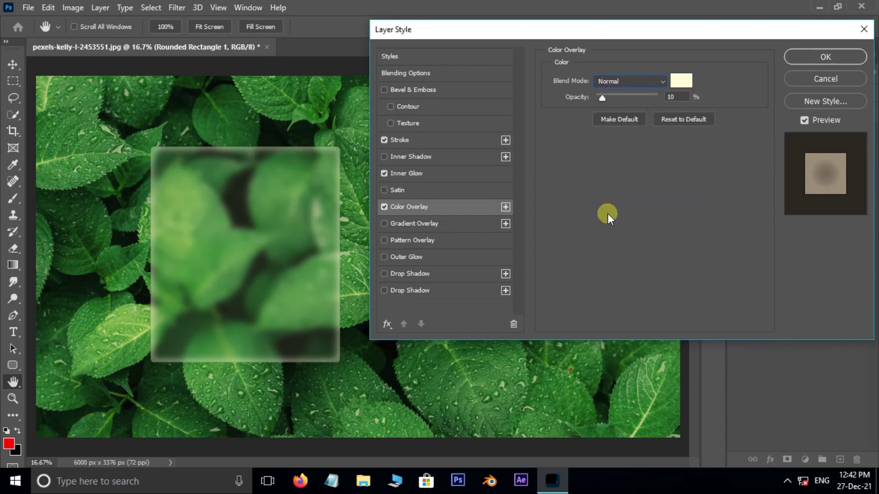
Add a black drop shadow at 90° angle, 20 px distance, 30 px size, and apply the effects.
left_click(422, 274)
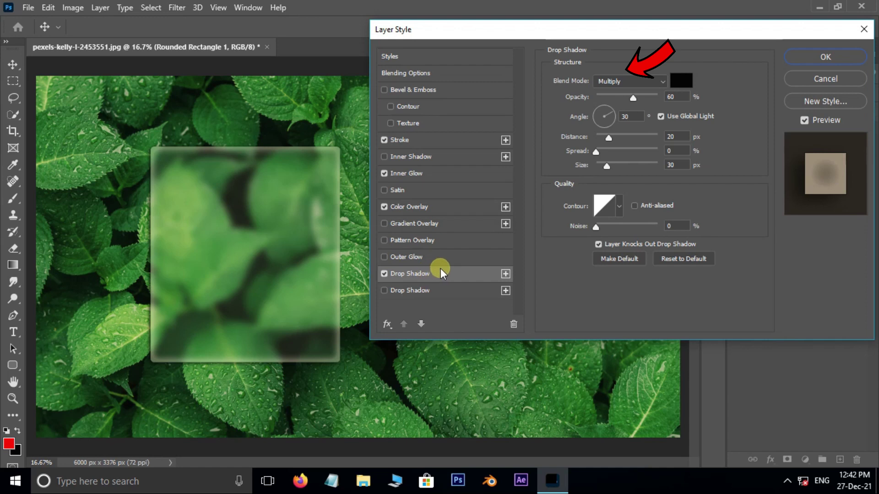
left_click(680, 81)
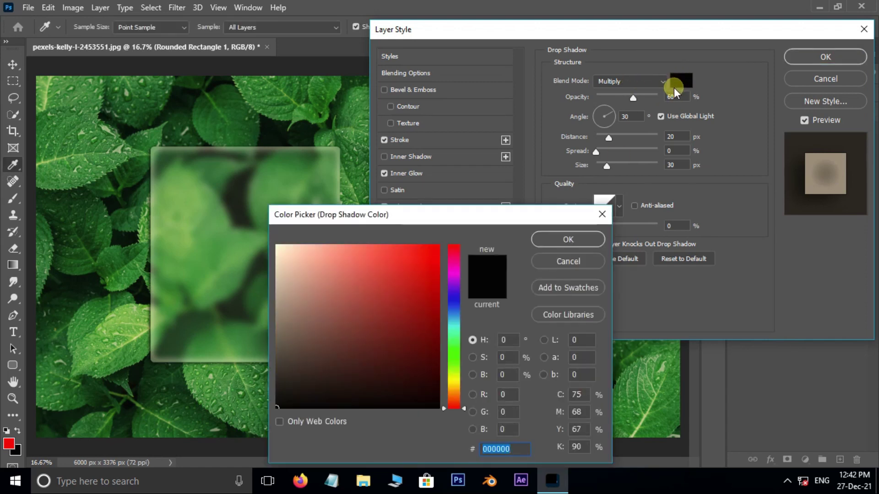
left_click(567, 240)
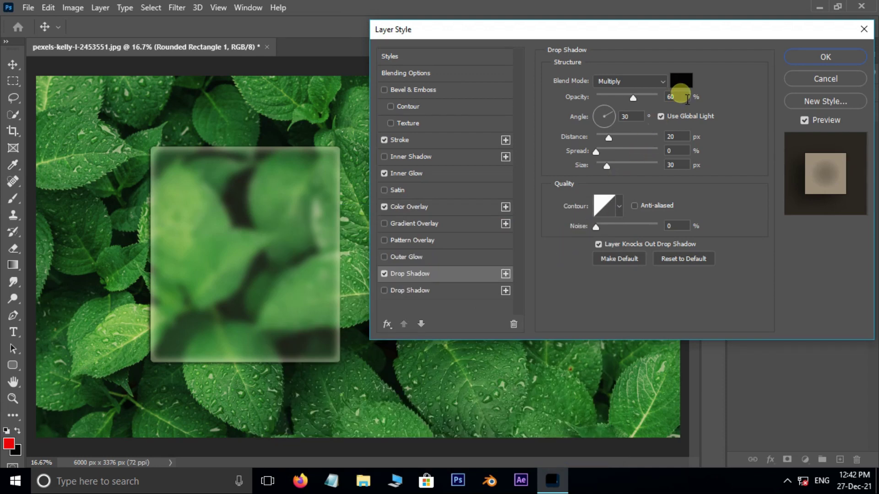
left_click(636, 117)
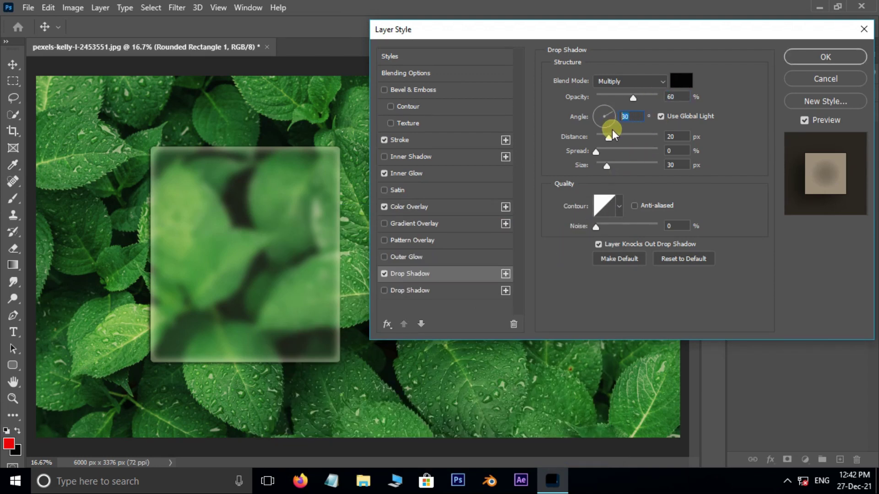
type("90")
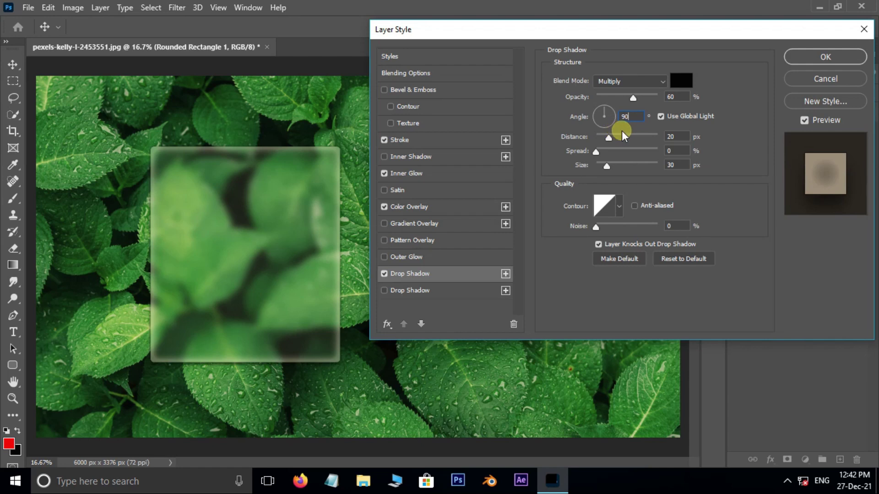
left_click(674, 137)
left_click(678, 151)
left_click(619, 206)
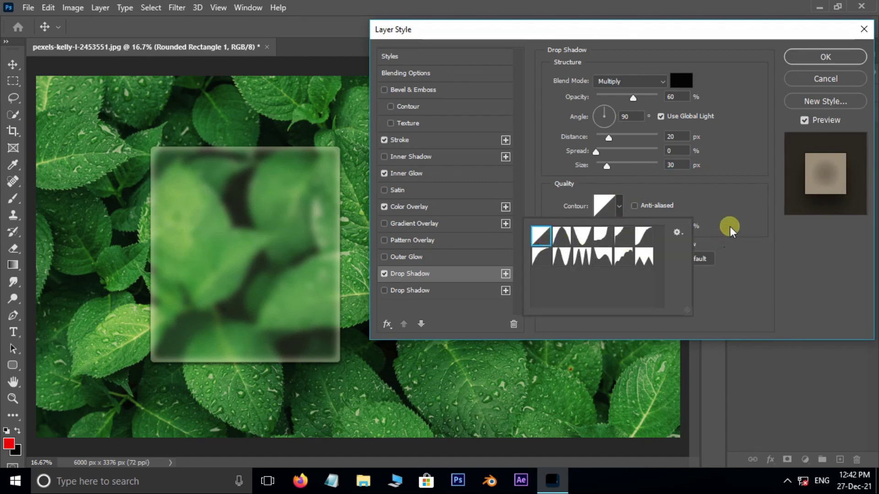
left_click(746, 207)
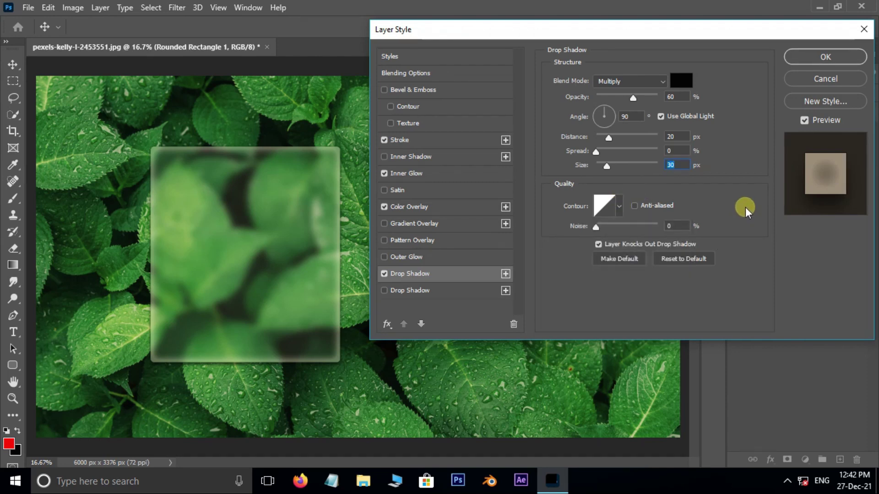
left_click(815, 55)
Set the type tool to Bold, cream colour and size 300.
left_click(844, 142)
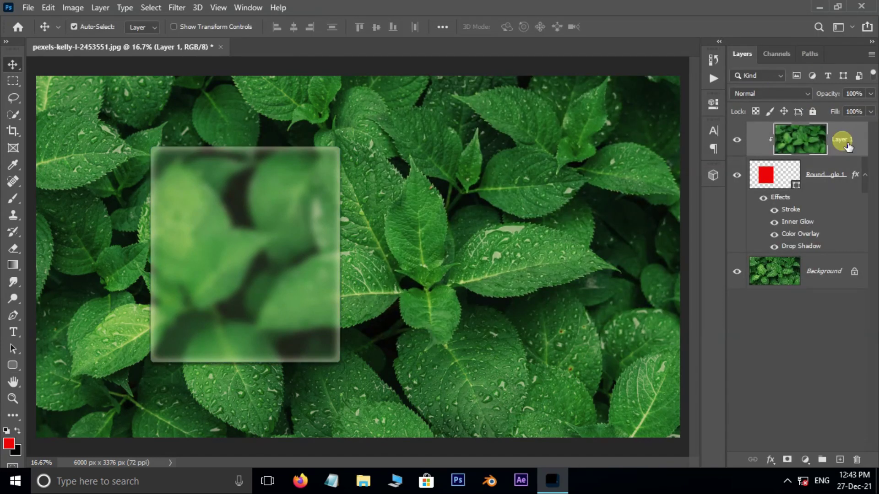
left_click(12, 332)
left_click(567, 27)
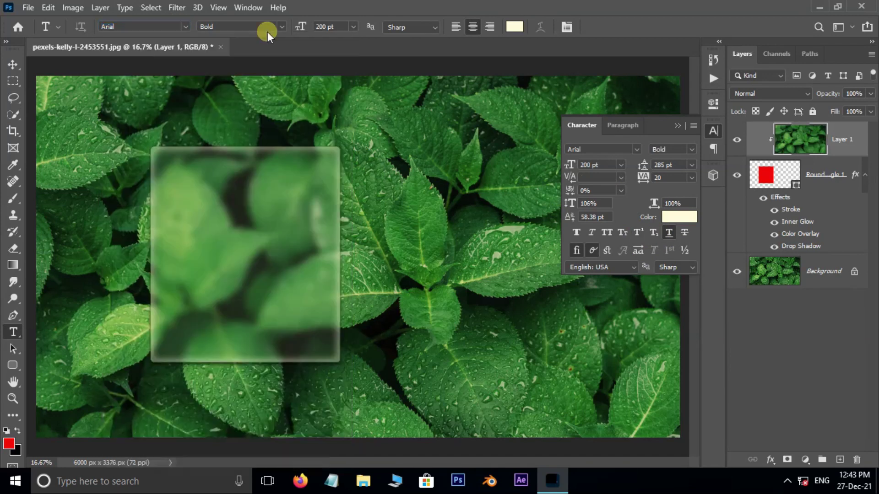
left_click(281, 27)
left_click(236, 105)
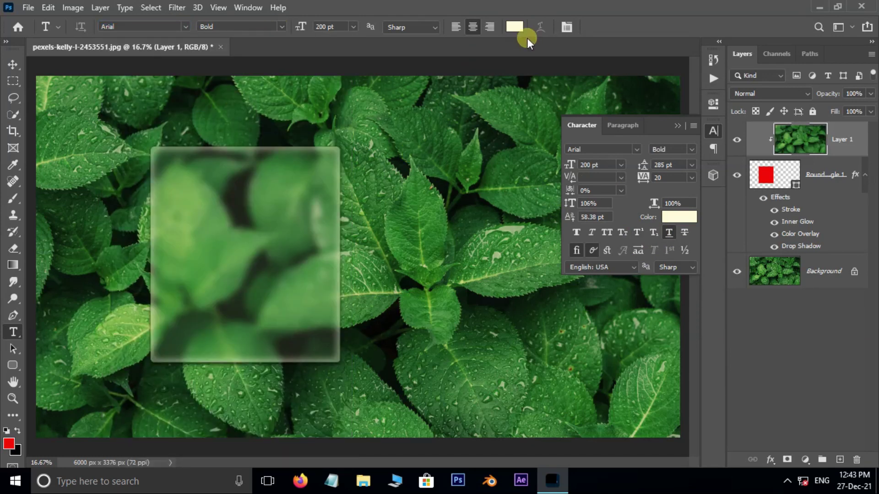
left_click(516, 28)
left_click(592, 239)
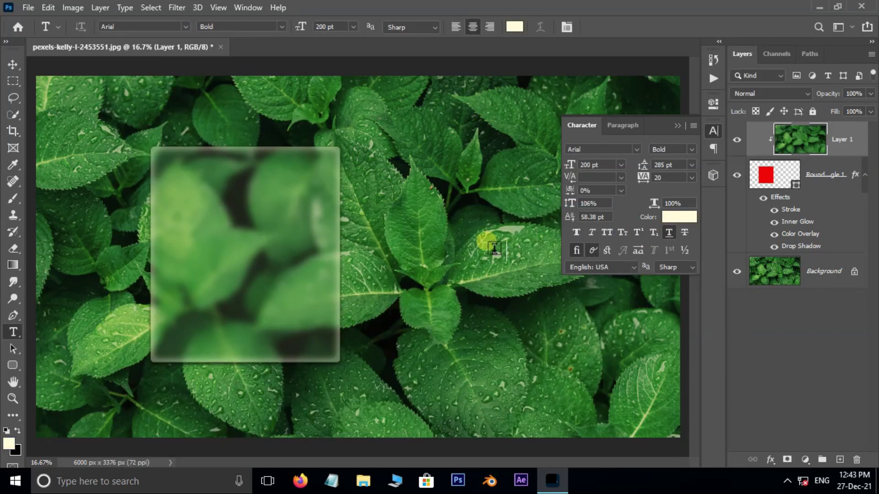
left_click(320, 26)
type("300")
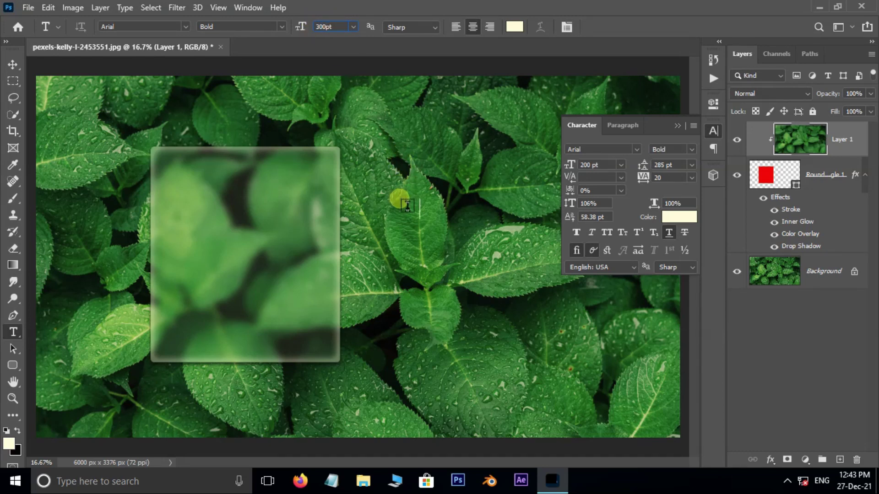
Type the 'Login' heading, move it to the card's top and remove its underline.
left_click(397, 182)
type("Log")
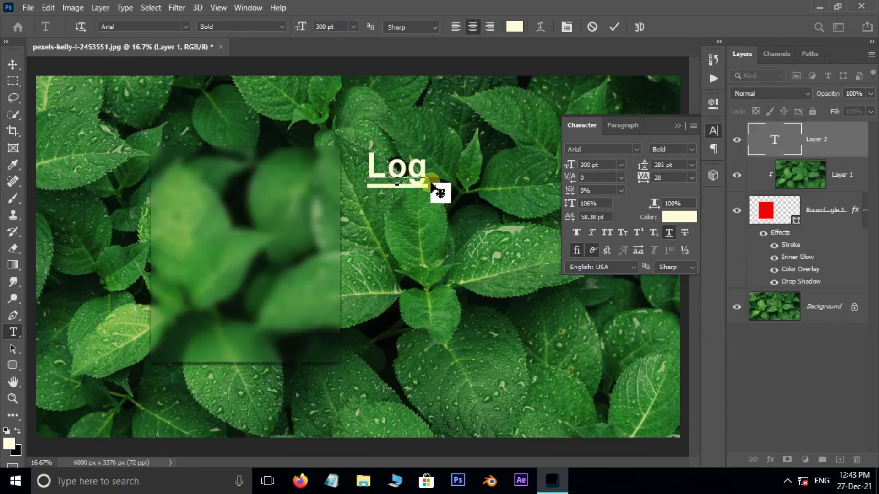
type("in")
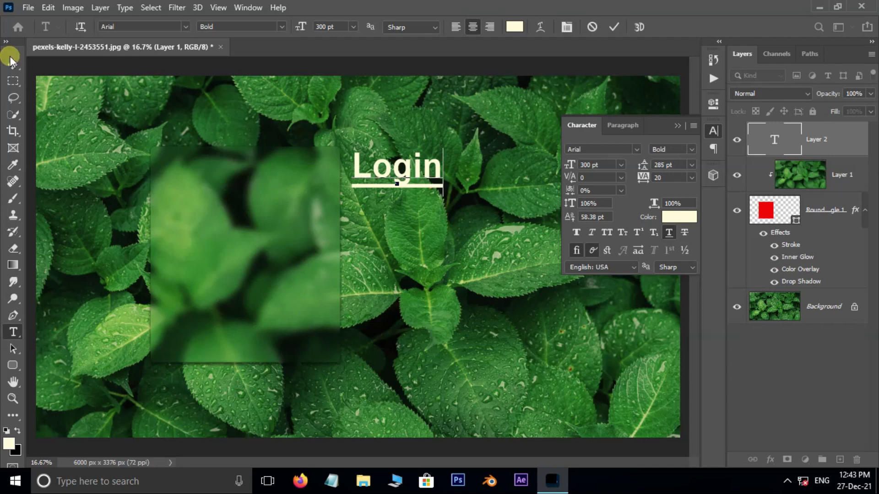
left_click(13, 64)
left_click_drag(389, 181, 237, 190)
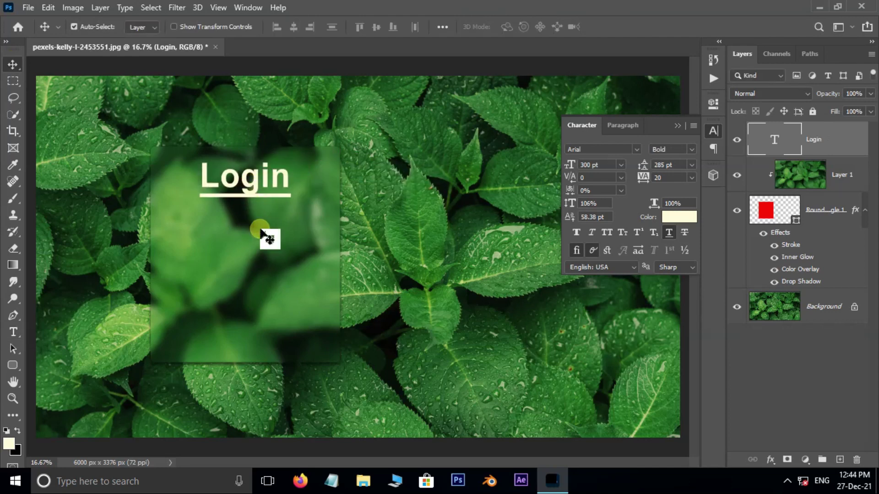
left_click(13, 332)
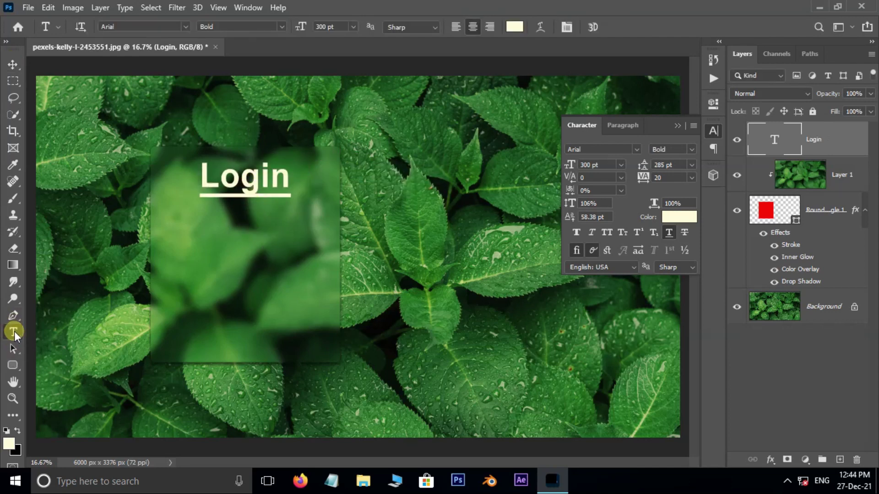
left_click(670, 232)
left_click(321, 27)
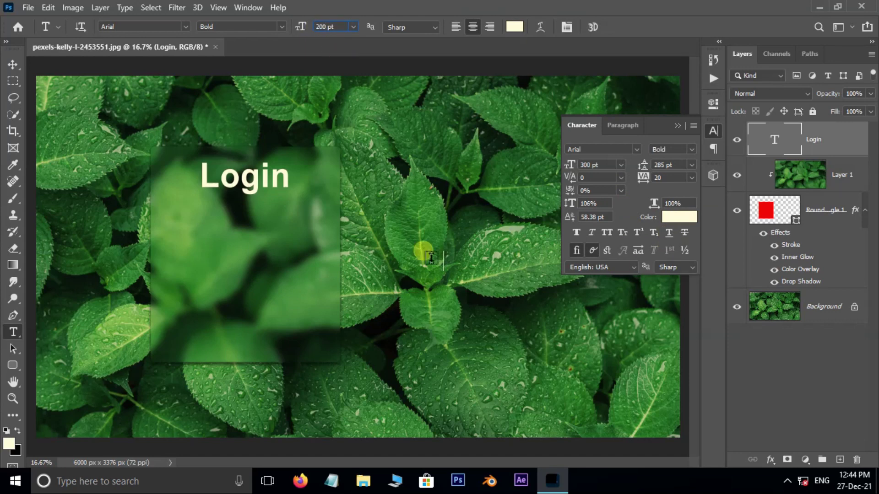
left_click(394, 234)
Type 'User ID: _______' and move and shrink it onto the card under Login.
type("User")
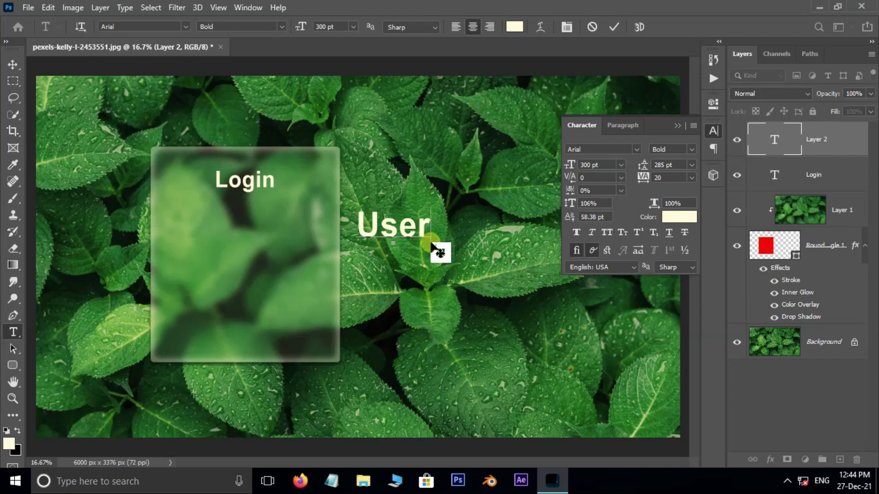
type(" ID")
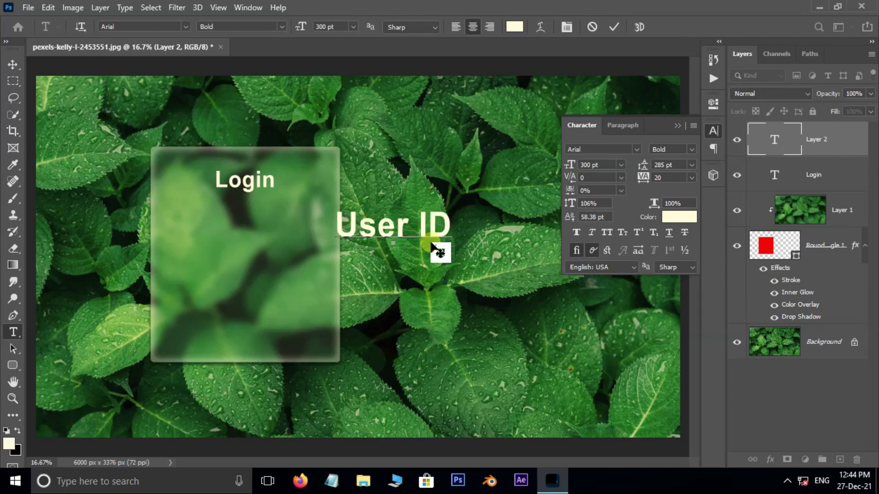
type(": _______")
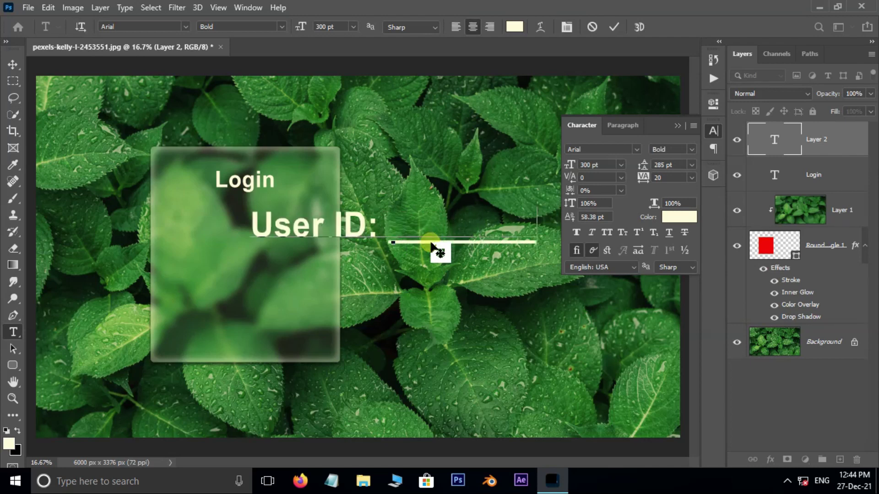
key("ctrl+Return")
key("v")
left_click_drag(320, 239, 204, 243)
key("ctrl+t")
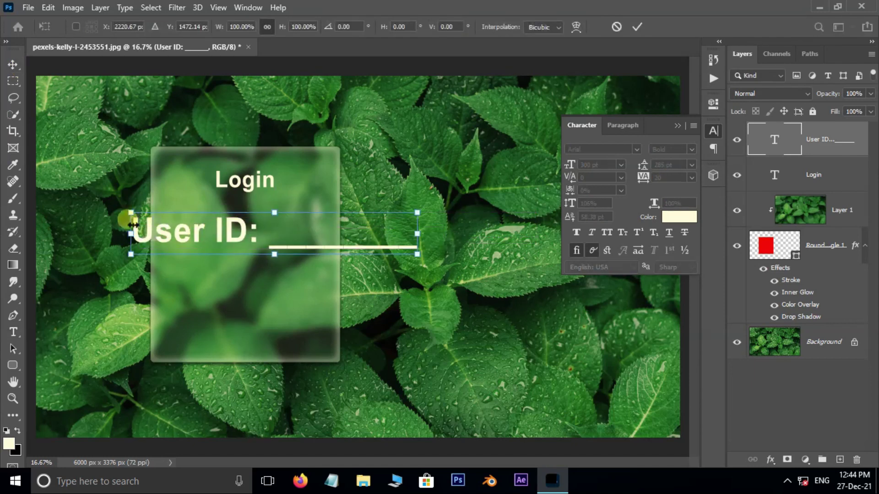
left_click_drag(131, 219, 170, 260)
key("Return")
Retype the duplicated line as 'Password:' with a shorter blank.
left_click(12, 332)
type("Pass")
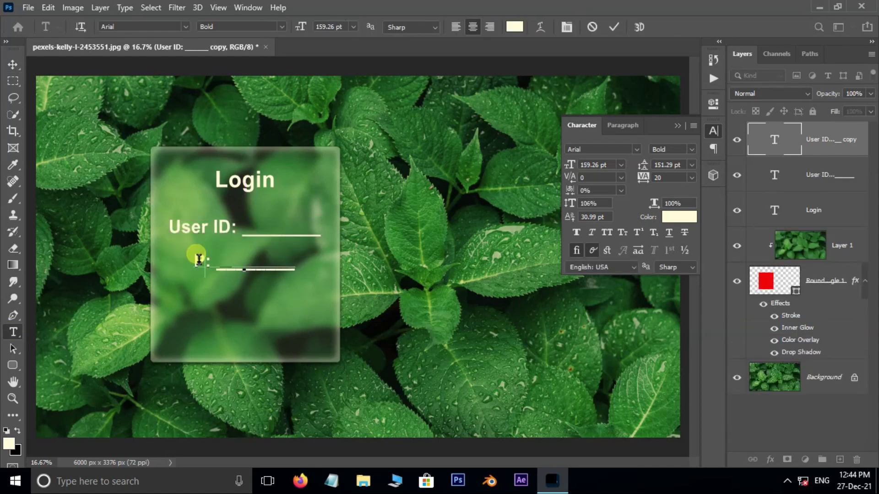
type("word")
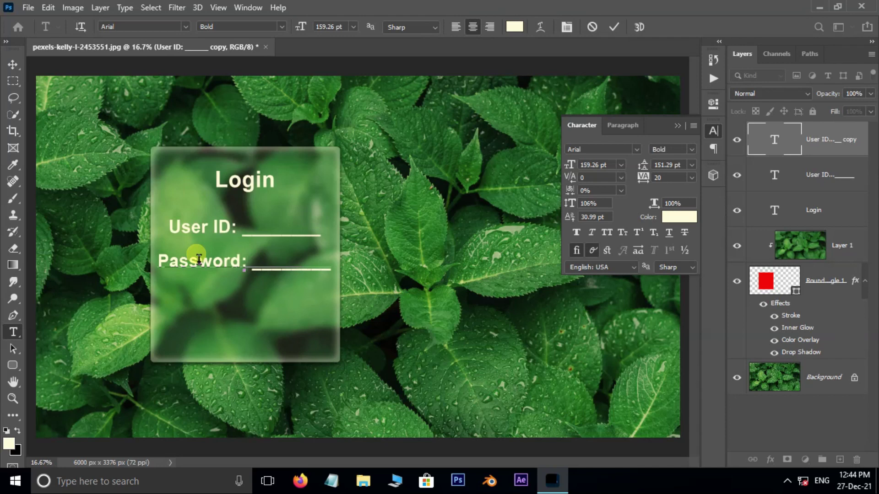
key("End")
key("BackSpace")
key("BackSpace")
key("BackSpace")
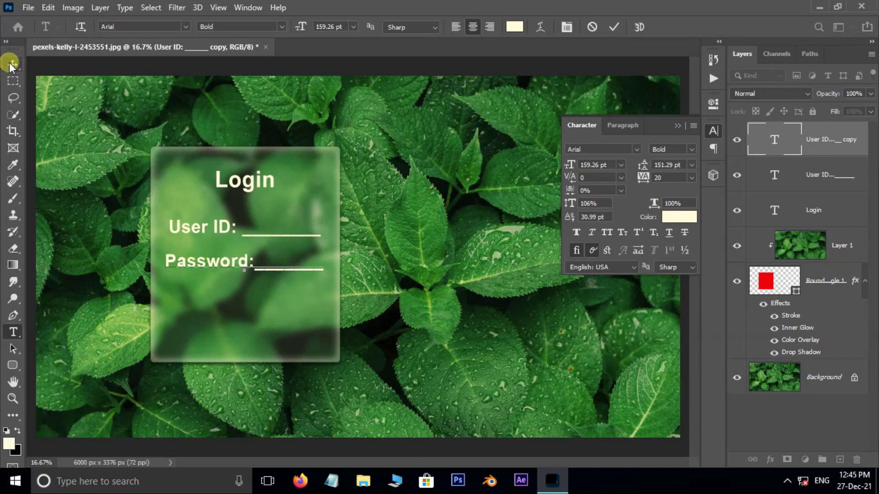
Align the Password line under User ID and type 'SUBMIT' below it.
left_click(13, 64)
left_click_drag(223, 266, 221, 265)
left_click(13, 332)
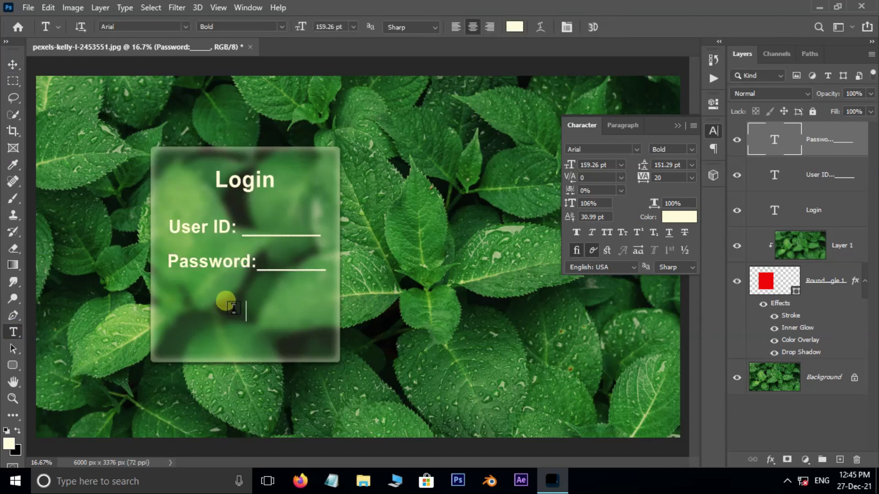
left_click(213, 321)
type("SUBMIT")
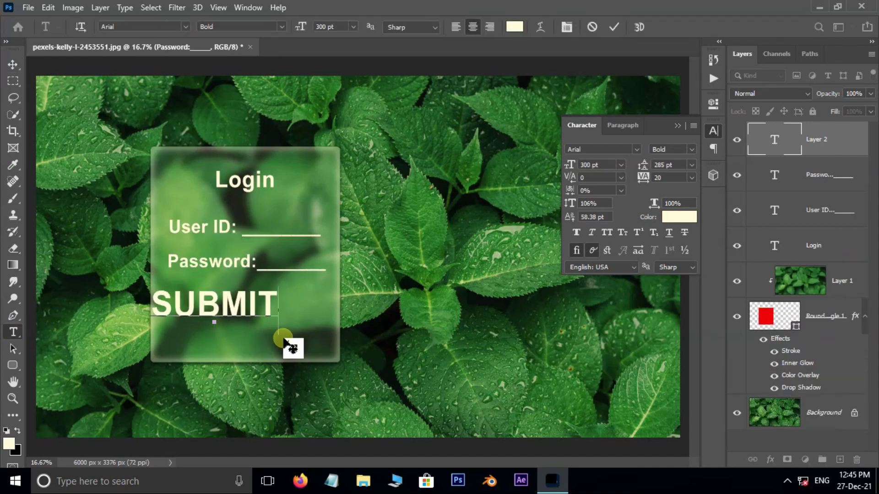
Scale the SUBMIT text to about two thirds size, centred beneath Password.
key("ctrl+Return")
key("v")
key("ctrl+t")
left_click_drag(276, 289, 290, 302)
key("Return")
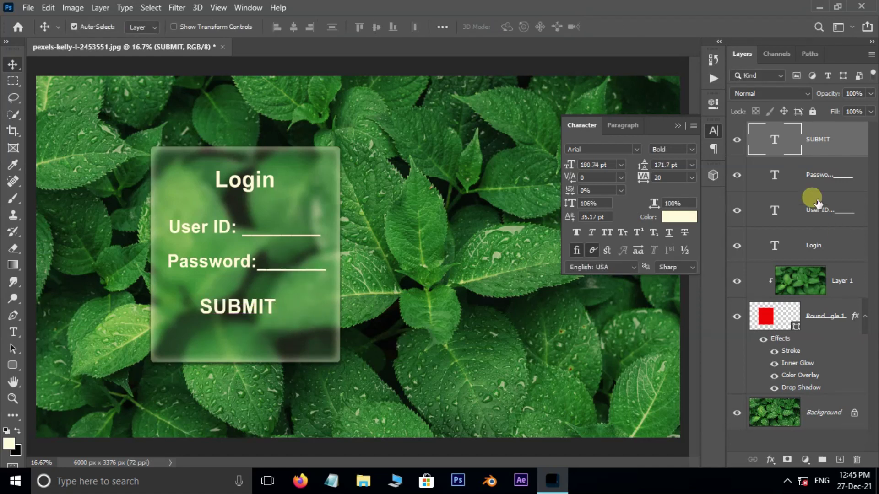
left_click(810, 179)
left_click(11, 84)
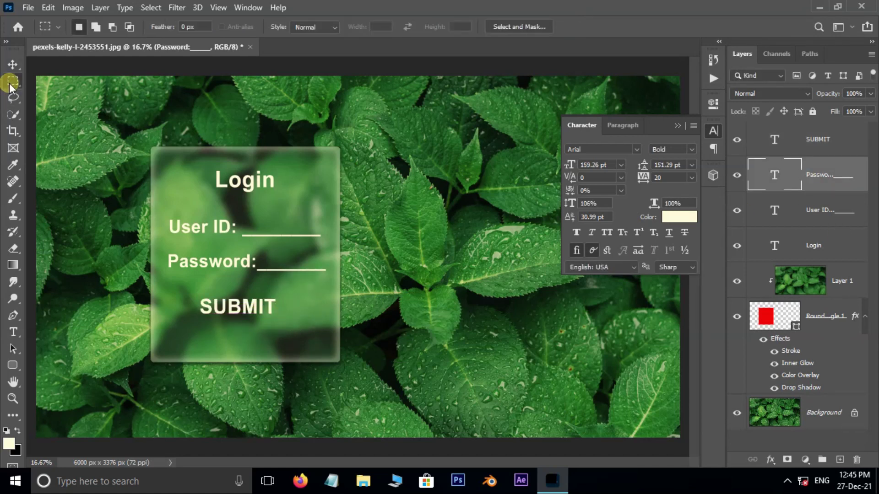
Fill a rectangle behind SUBMIT with red ff0000 on a new layer.
left_click_drag(273, 326, 273, 326)
left_click(284, 326)
key("ctrl+shift+n")
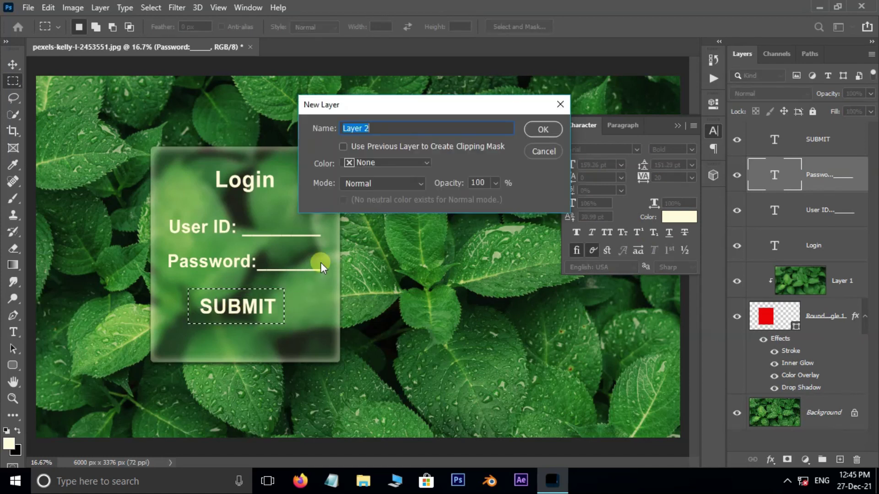
key("Return")
left_click(9, 443)
type("ff0000")
left_click(568, 239)
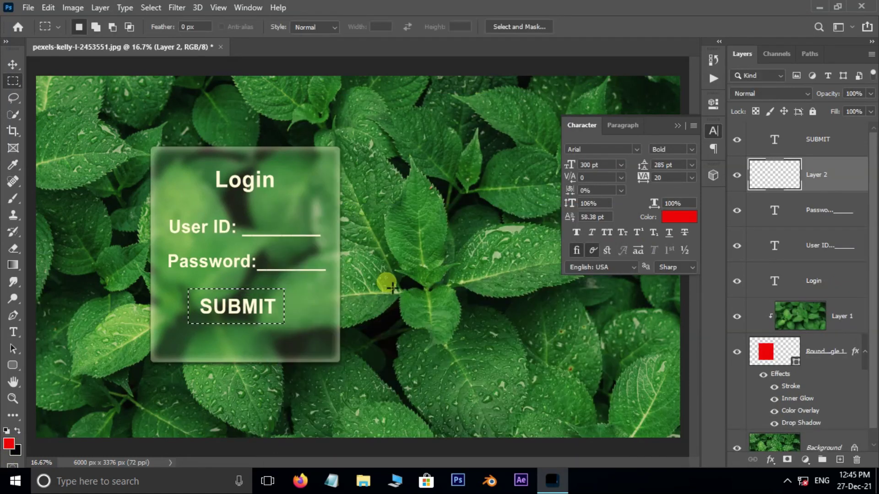
key("alt+BackSpace")
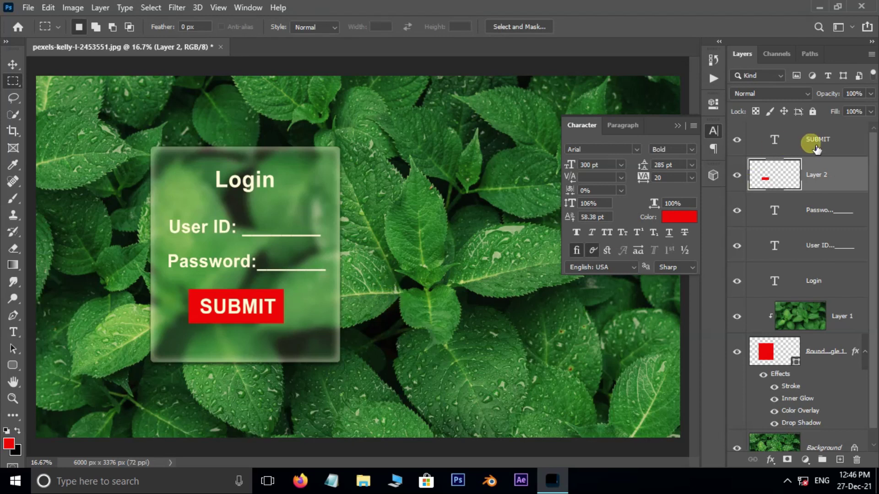
Move the SUBMIT button down and right on the card and shrink it slightly.
left_click(810, 141, "ctrl")
key("ctrl+d")
key("v")
left_click_drag(251, 315, 294, 330)
key("ctrl+t")
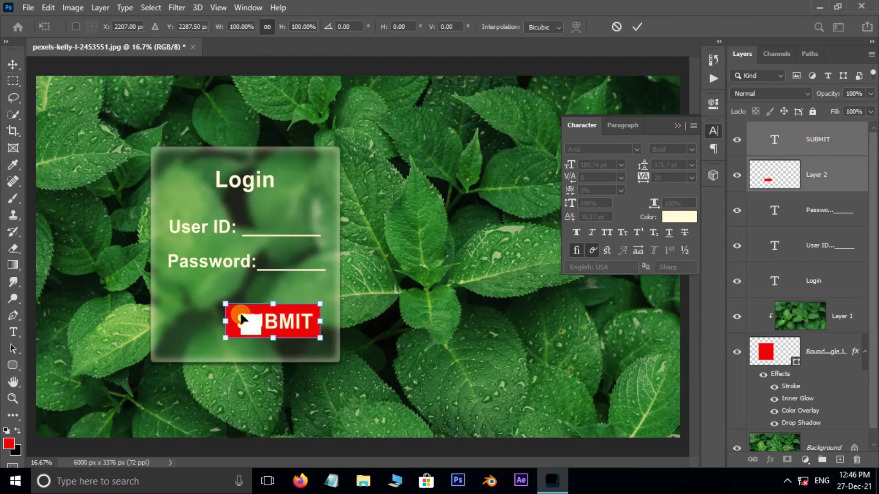
left_click_drag(222, 303, 270, 320)
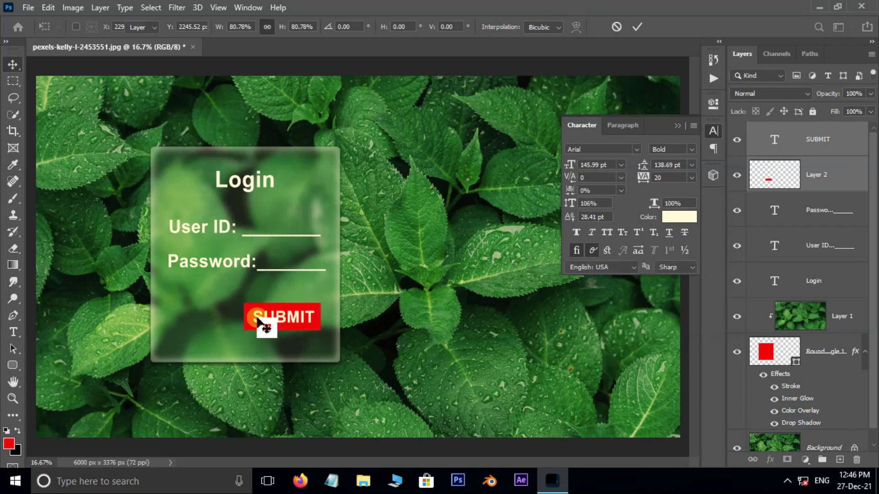
Give the red SUBMIT button a drop shadow, then select all the login card's layers together.
left_click(778, 453)
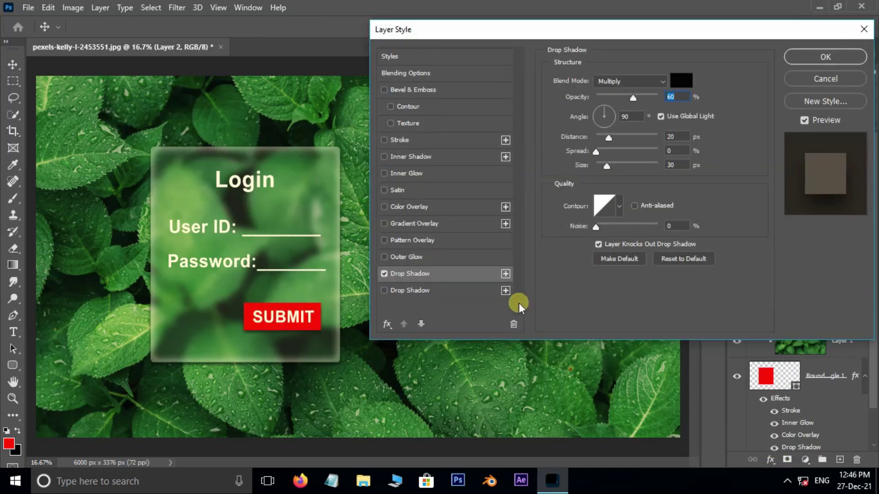
left_click(820, 56)
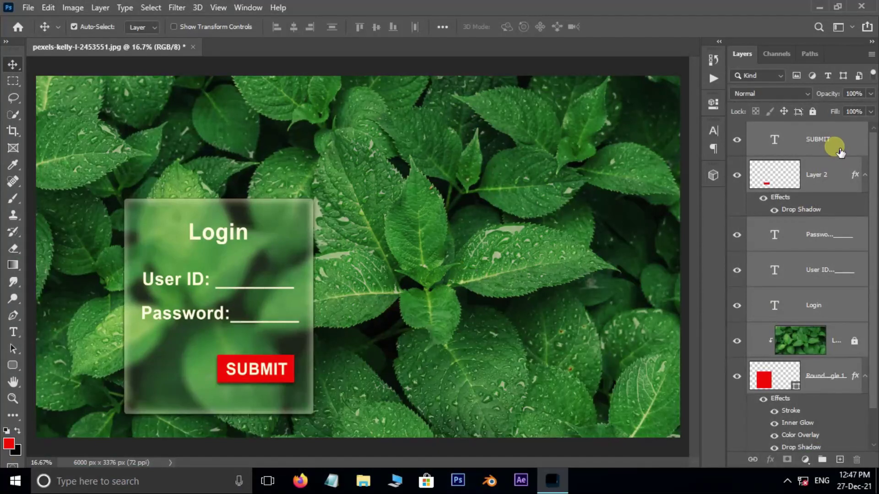
left_click(840, 150)
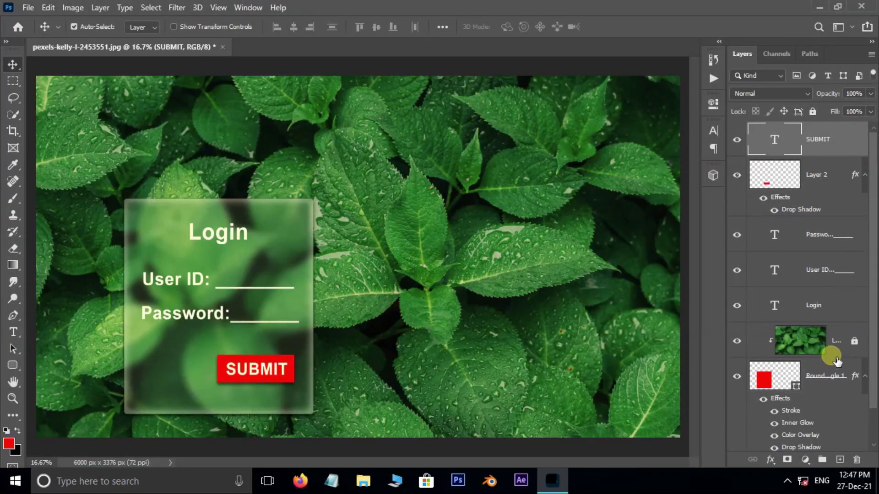
left_click(832, 373, "shift")
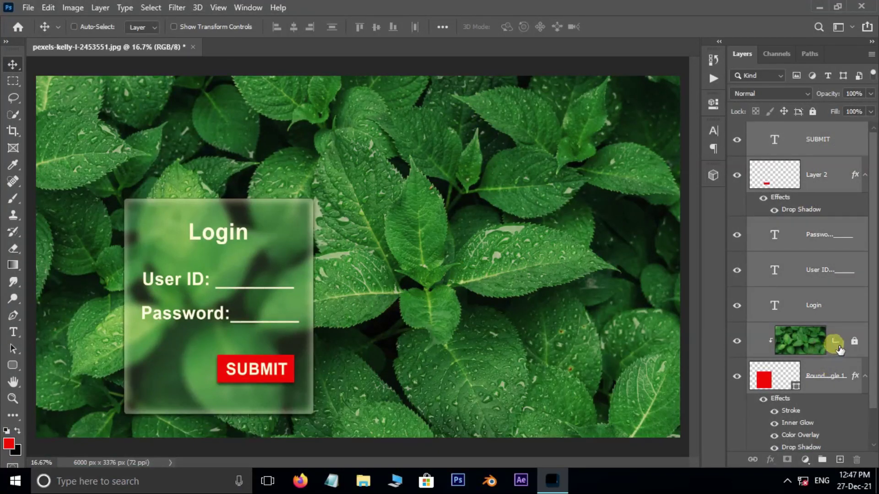